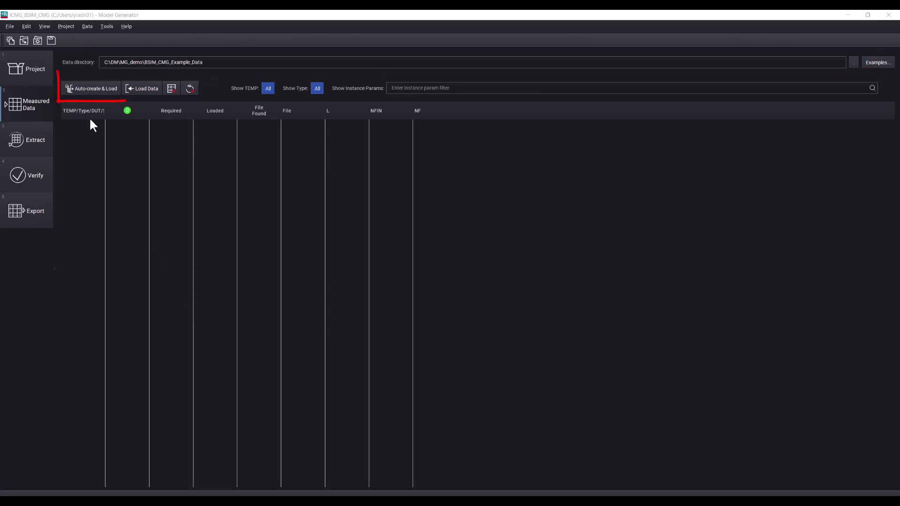
- Auto-create the device setups and load the example idvg and idvd measured data files
click(90, 91)
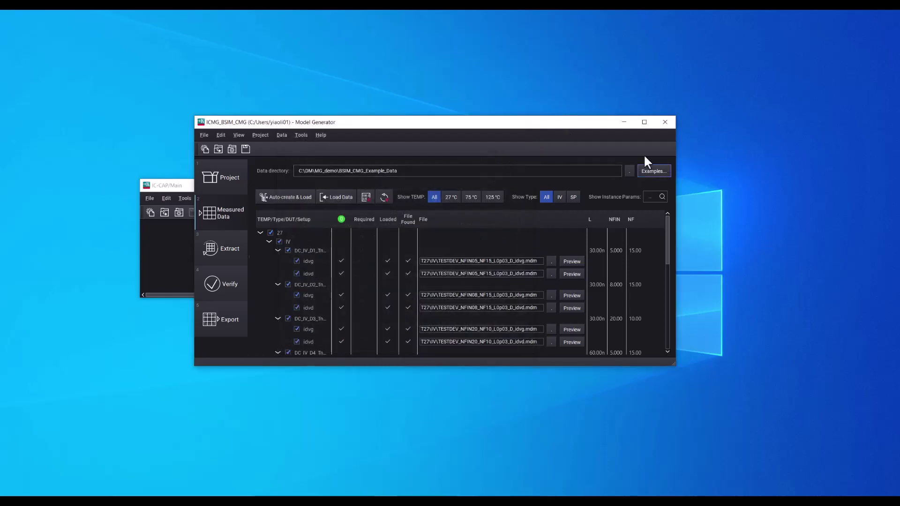
- Maximize the Model Generator window to show the full measured-data table
click(642, 122)
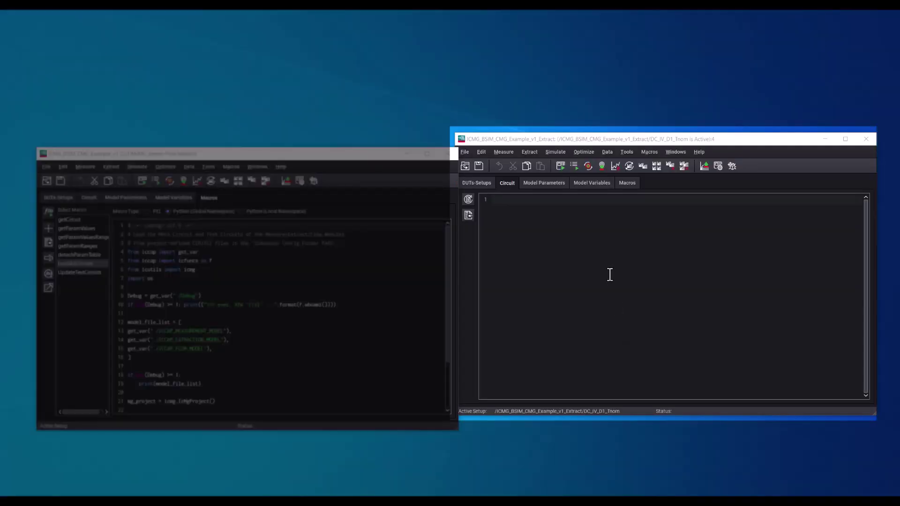
- Run the LoadAllCircuits macro and confirm the Extract model's test and main circuit netlists
click(475, 183)
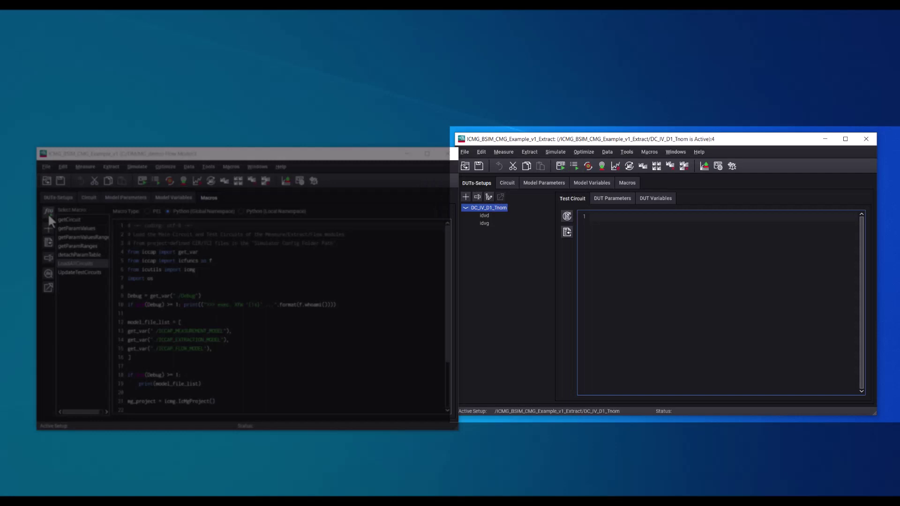
click(48, 213)
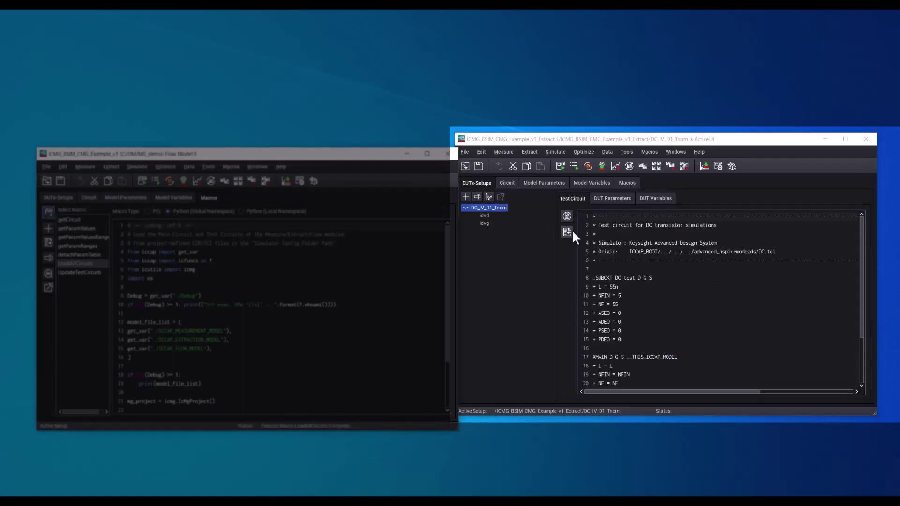
click(508, 182)
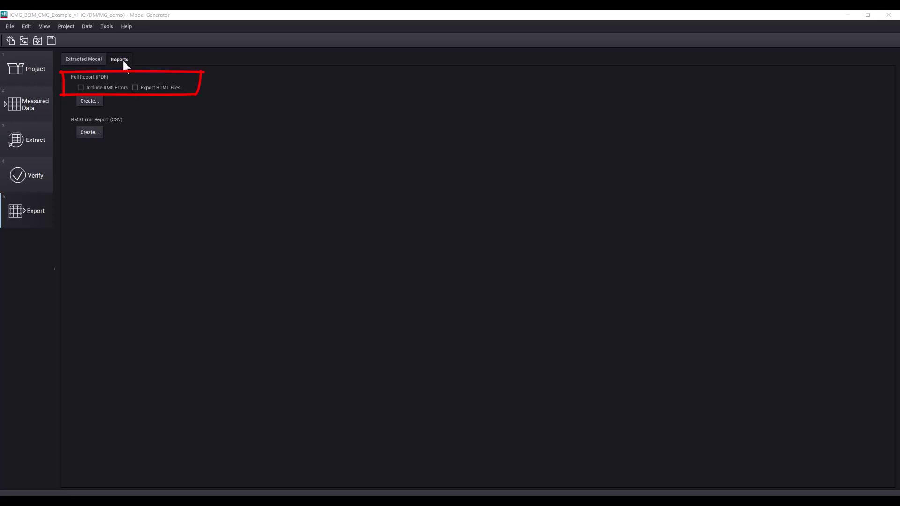
- Begin the Full Report (PDF) export, opening its save dialog proposing FullReport in MG_demo
click(91, 100)
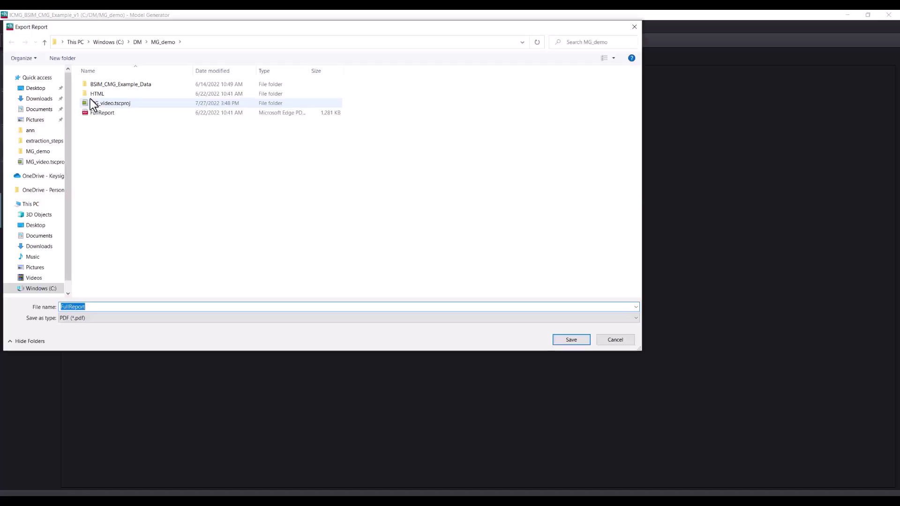